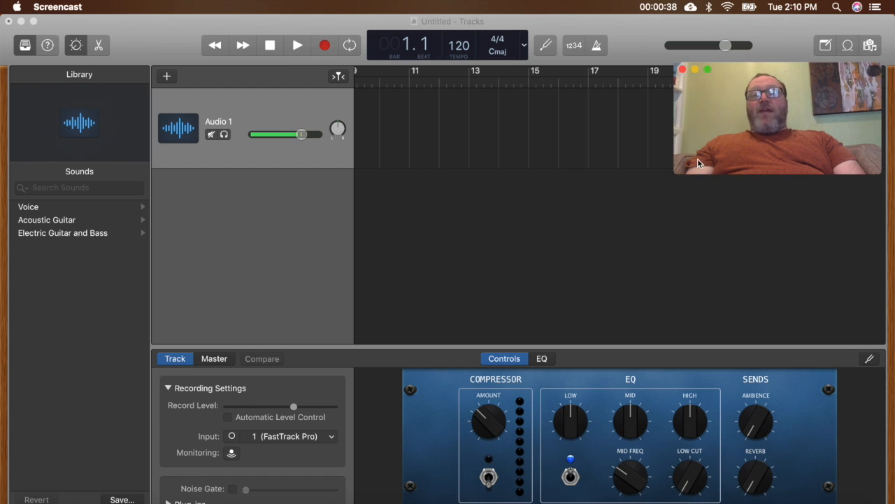
- Import the Hang On Sloopy trumpet MP4 video from the desktop into the project and close its movie preview window
left_click_drag(644, 45, 542, 37)
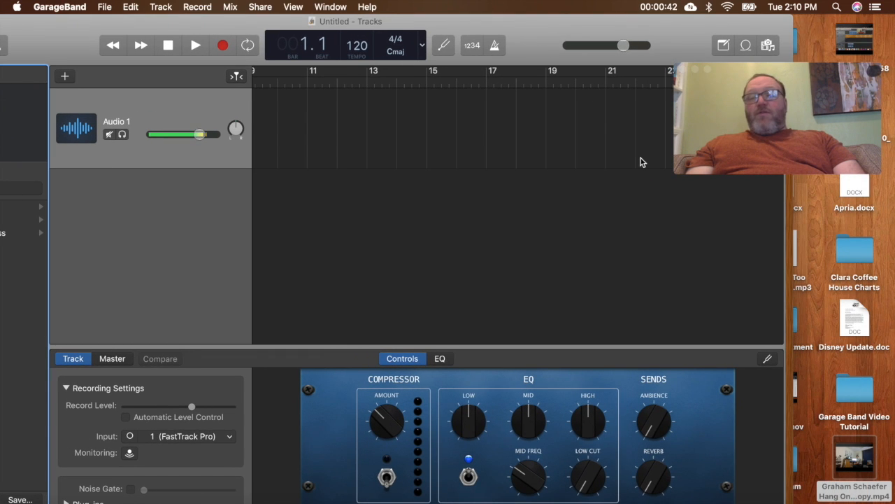
left_click(868, 462)
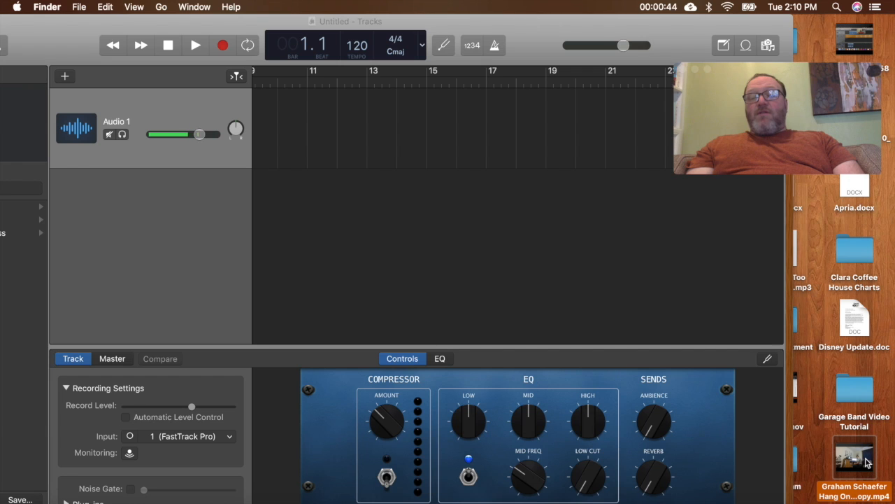
left_click(866, 461)
left_click_drag(867, 462, 559, 201)
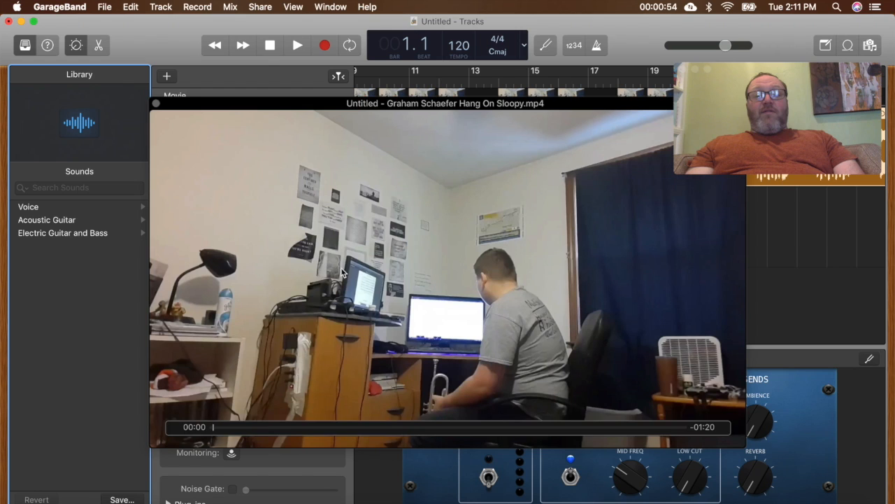
left_click(154, 103)
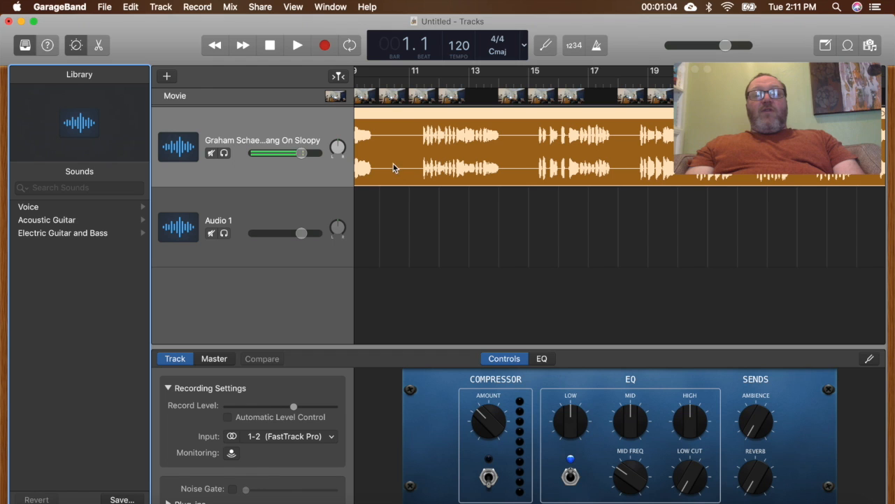
- Play the imported recording from bar 1 while viewing it in the movie window, close that window and stop playback
scroll(462, 136, "left", 10)
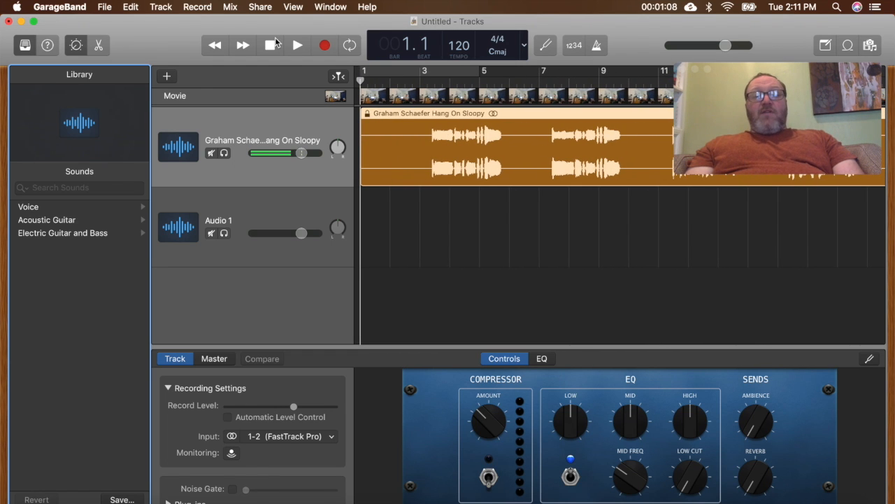
left_click(297, 46)
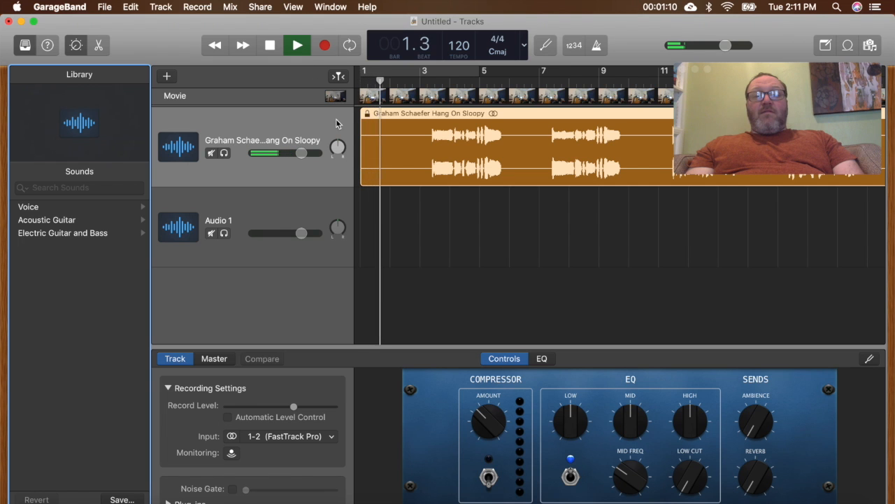
left_click(336, 97)
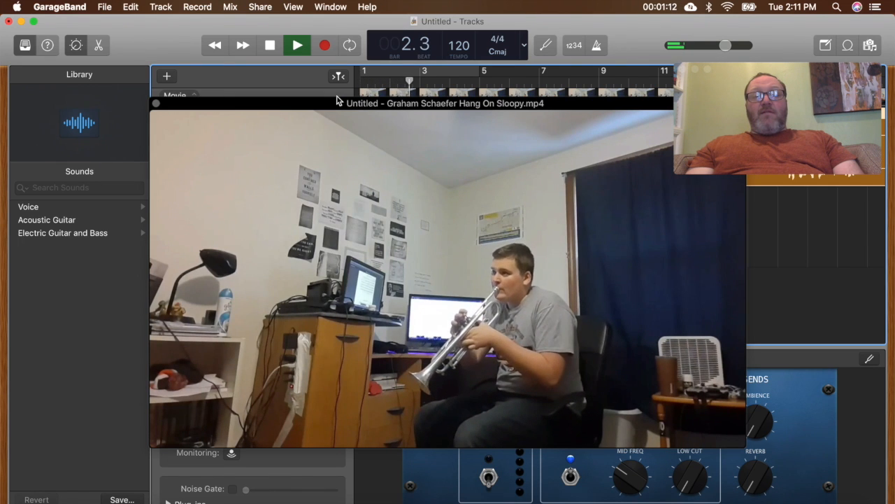
left_click(156, 104)
left_click(270, 45)
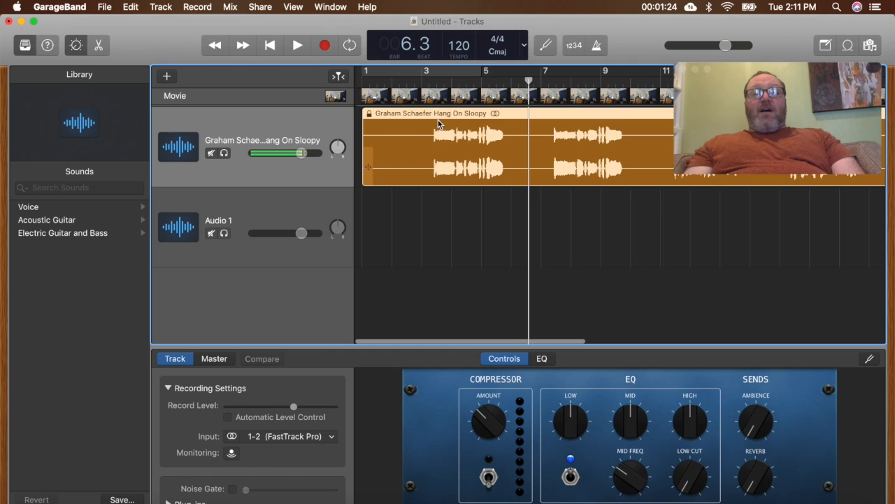
- Review the format and quality options for exporting the song to disk, and leave without exporting
left_click(259, 7)
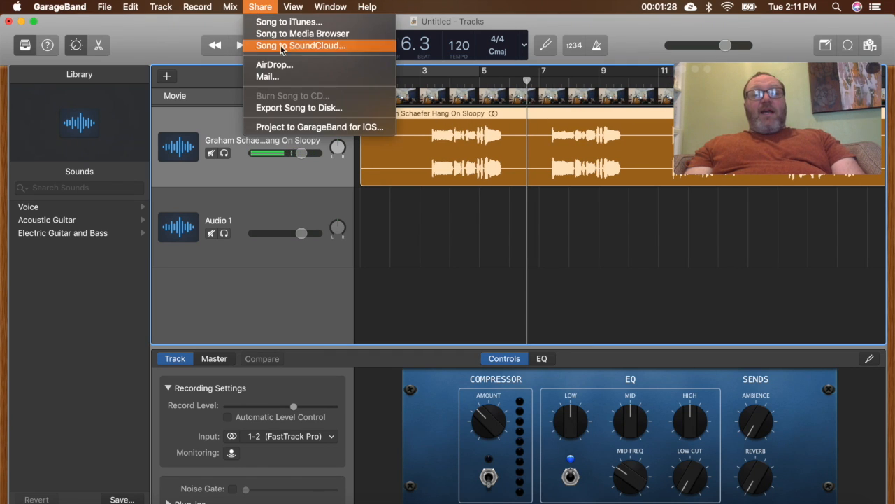
left_click(334, 110)
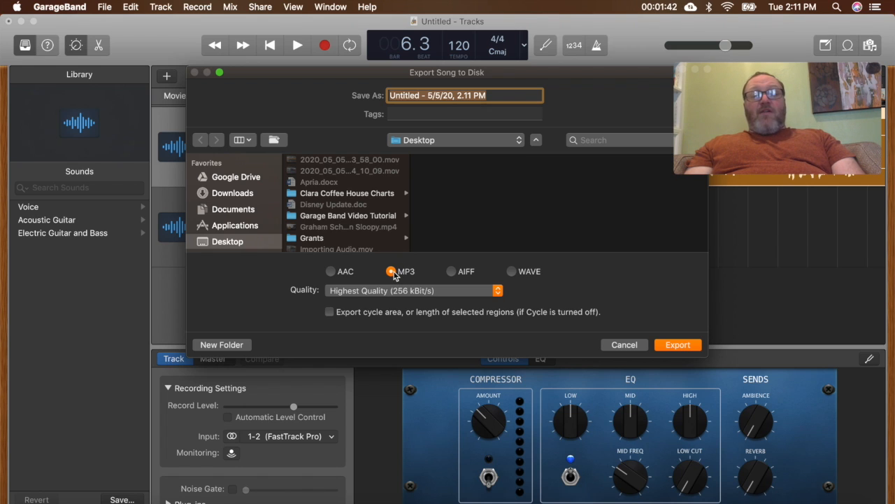
left_click(624, 345)
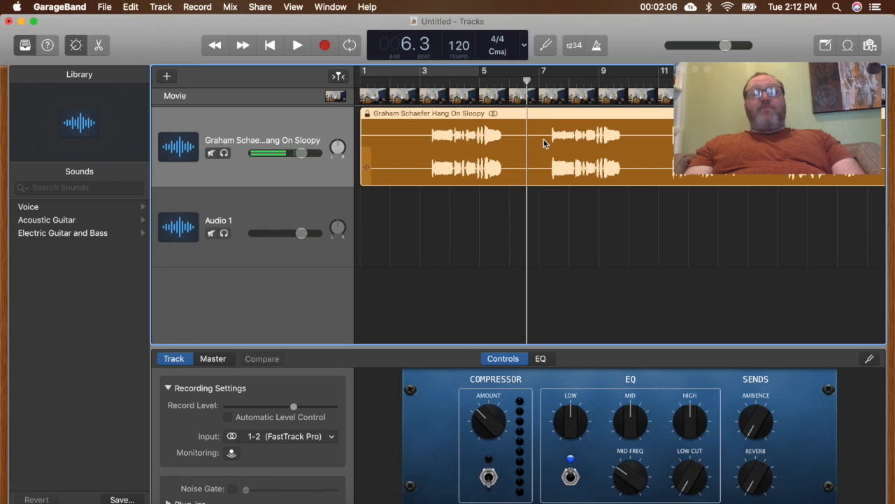
left_click(103, 9)
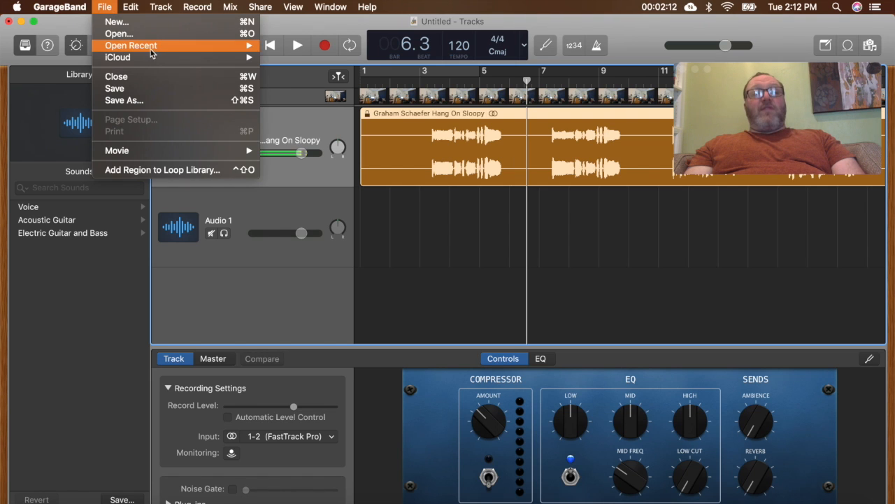
mouse_move(155, 46)
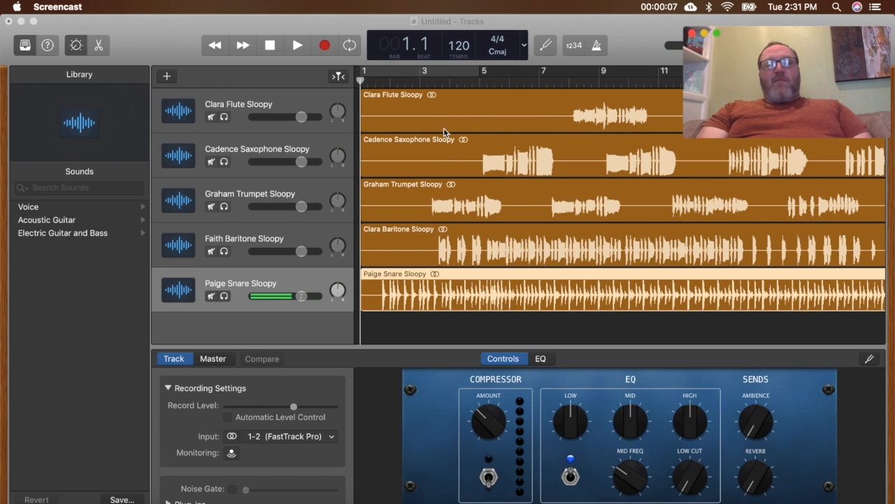
- Raise the system volume, play all five tracks together to hear their timing, stop and return the playhead to the beginning
key("XF86AudioRaiseVolume")
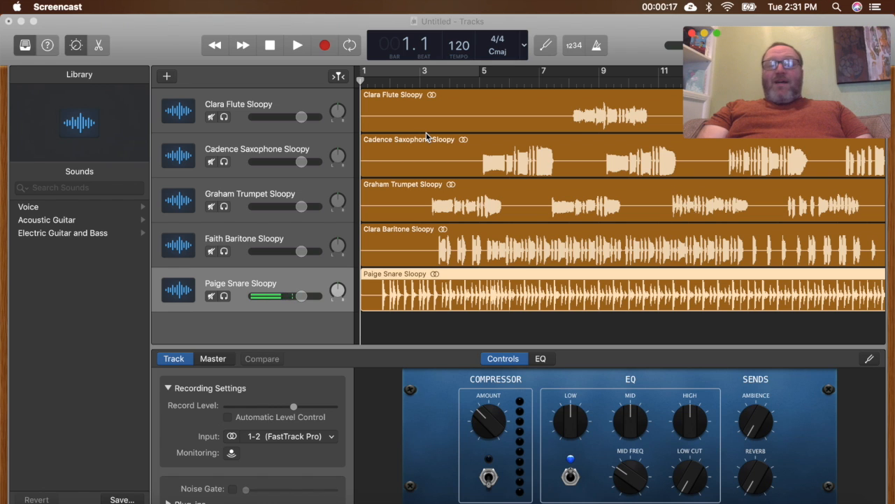
key("XF86AudioRaiseVolume")
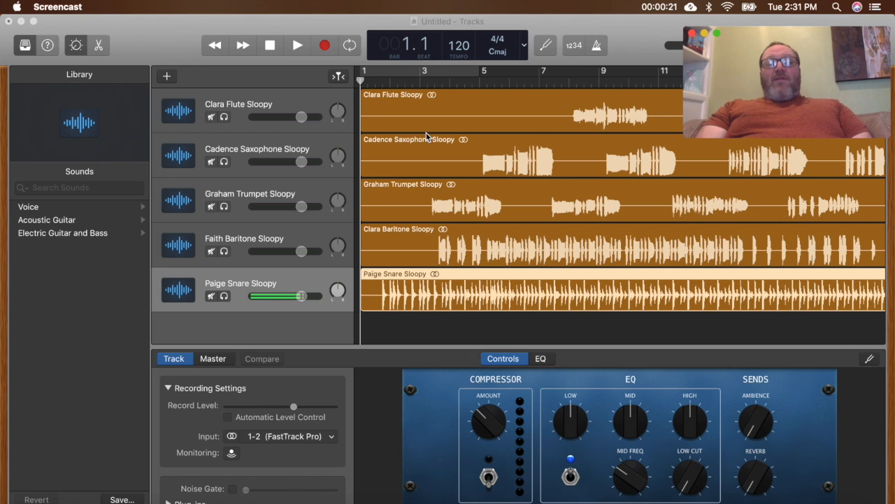
left_click(296, 46)
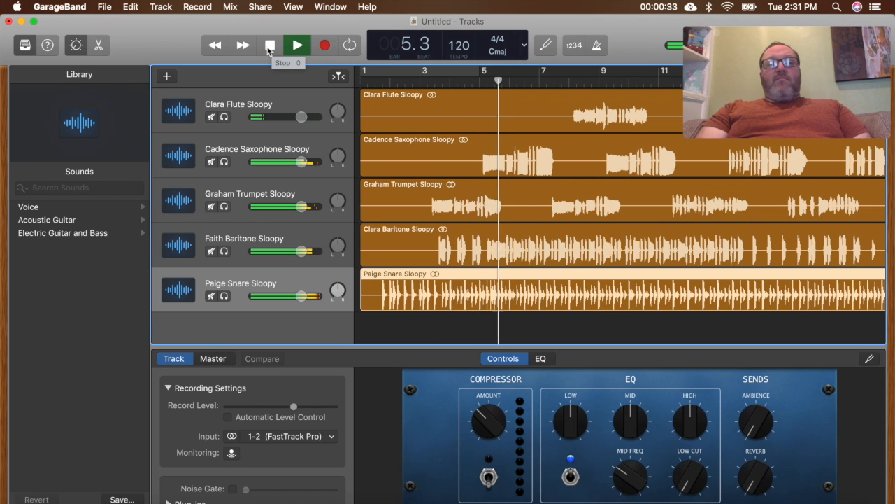
left_click(269, 47)
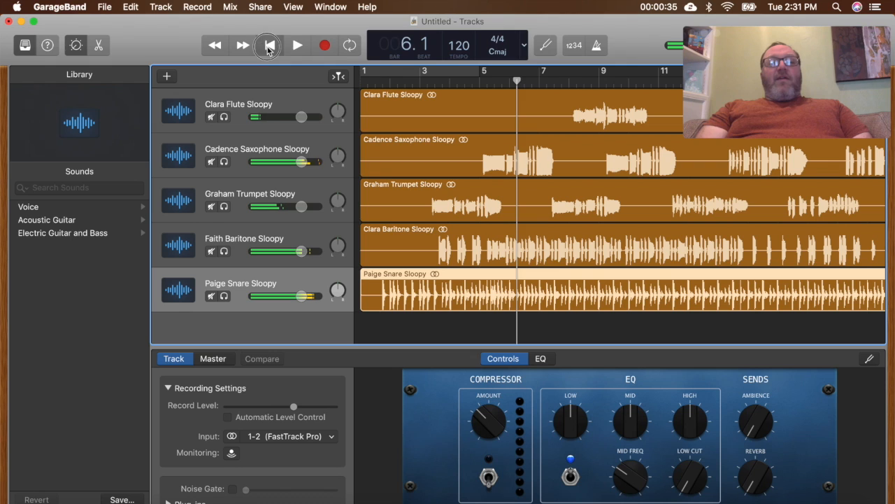
left_click(269, 46)
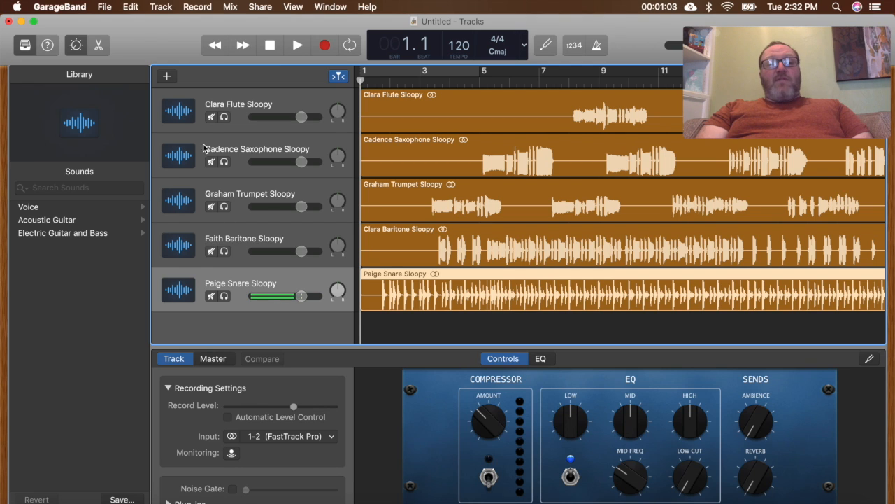
- Solo the snare and baritone tracks and play them together to compare their timing
left_click(225, 296)
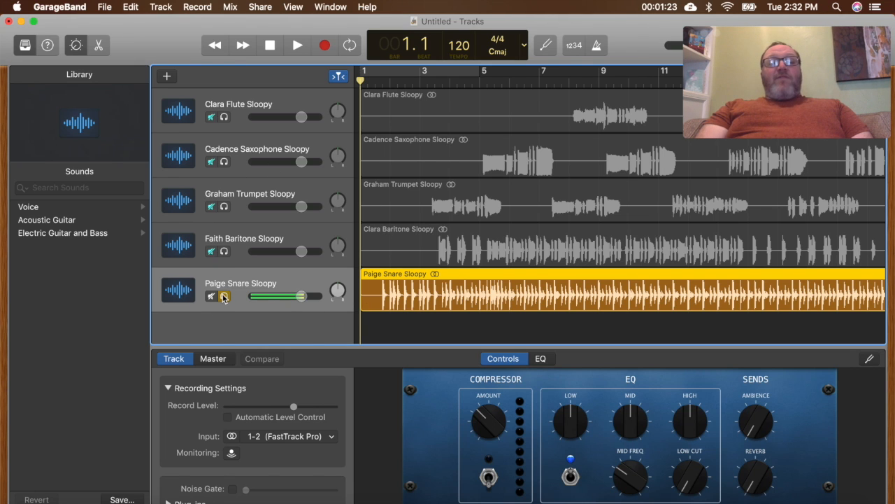
left_click(224, 252)
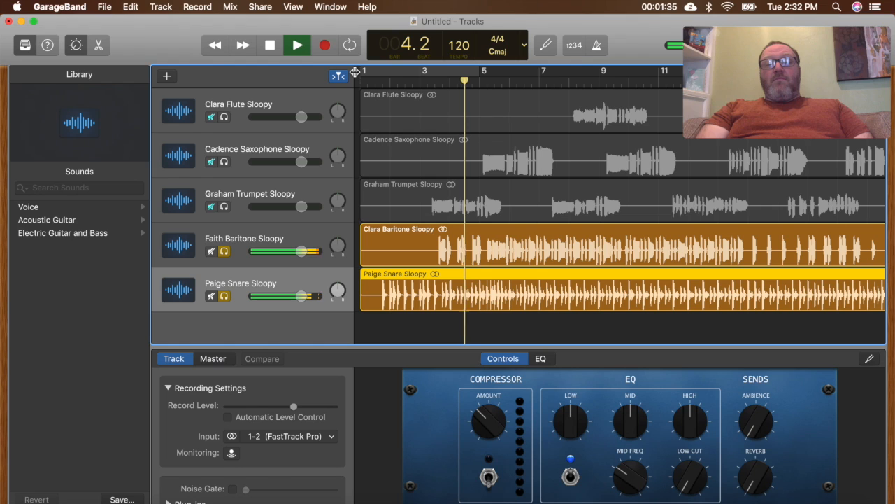
key("space")
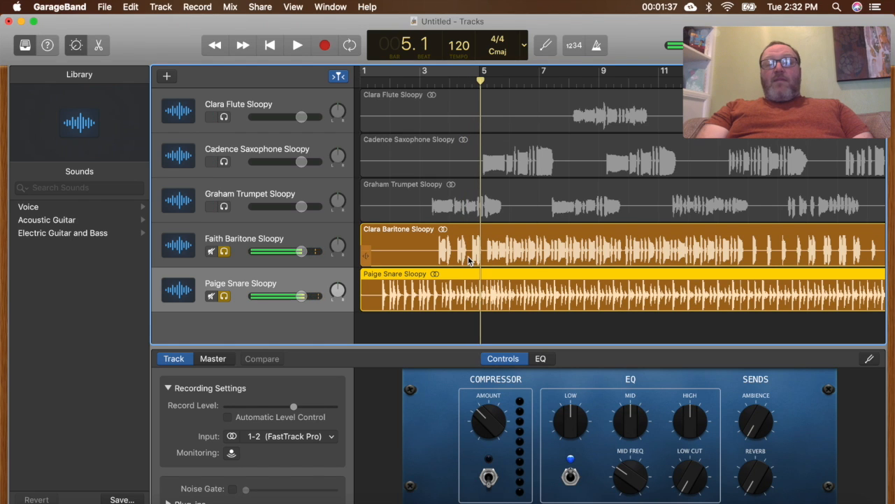
- Split the baritone region at bar 3 beat 3, just before its first note, and delete the silent section ahead of it
left_click(439, 252)
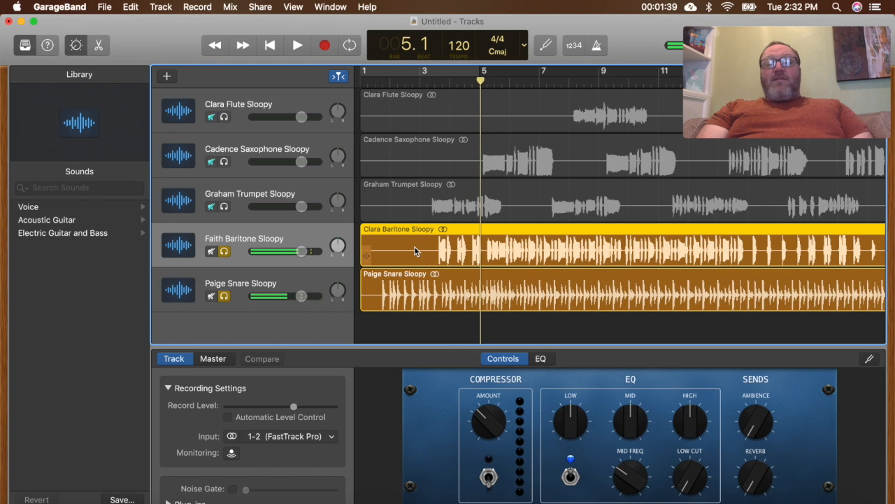
left_click(431, 81)
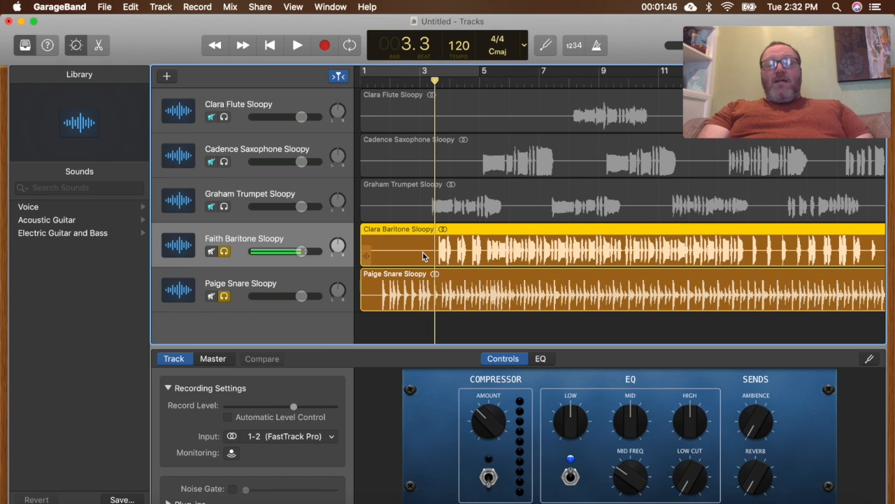
key("super+t")
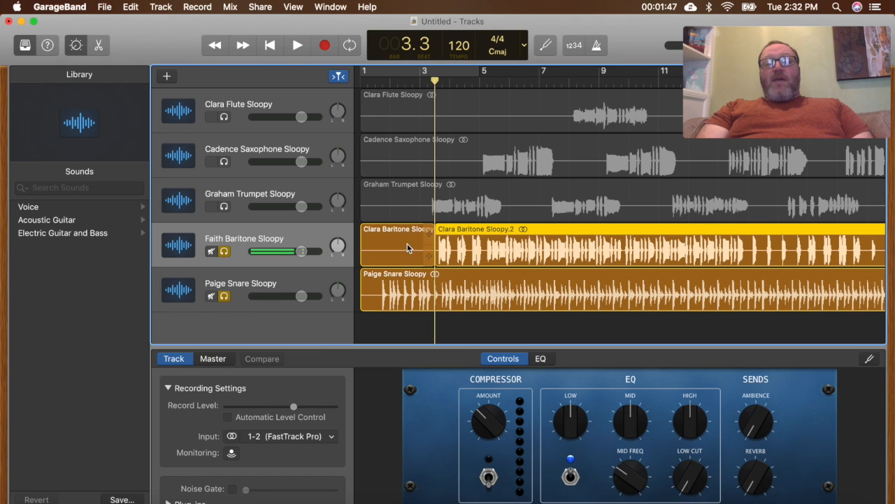
left_click(409, 235)
key("Delete")
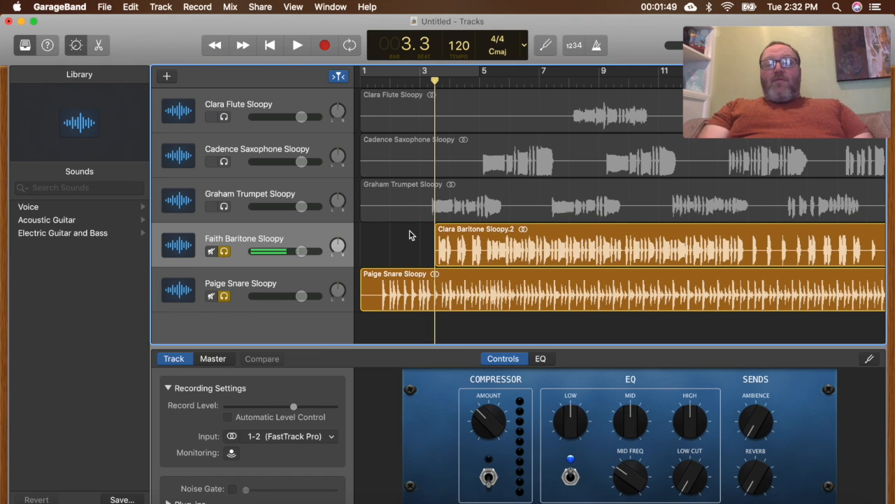
- Move the trimmed baritone region about one beat earlier and play it with the snare from the beginning
mouse_move(501, 229)
left_mouse_down()
mouse_move(442, 228)
mouse_move(493, 229)
left_mouse_up()
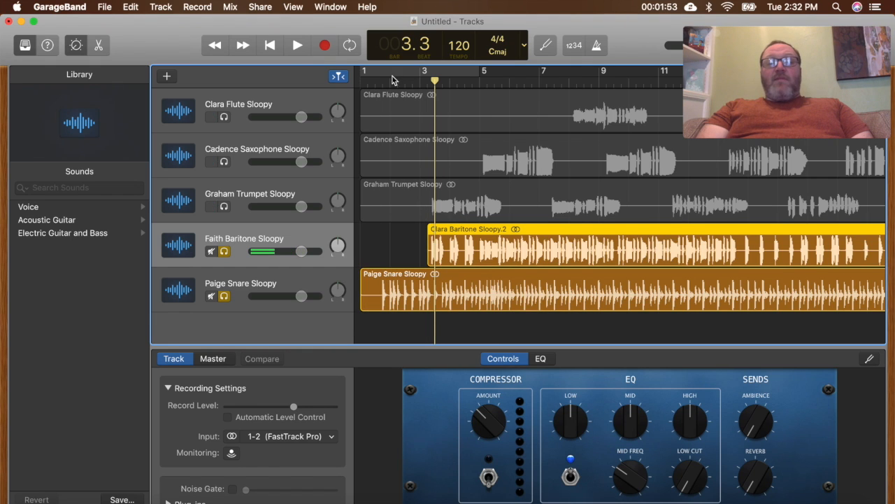
left_click(363, 80)
key("space")
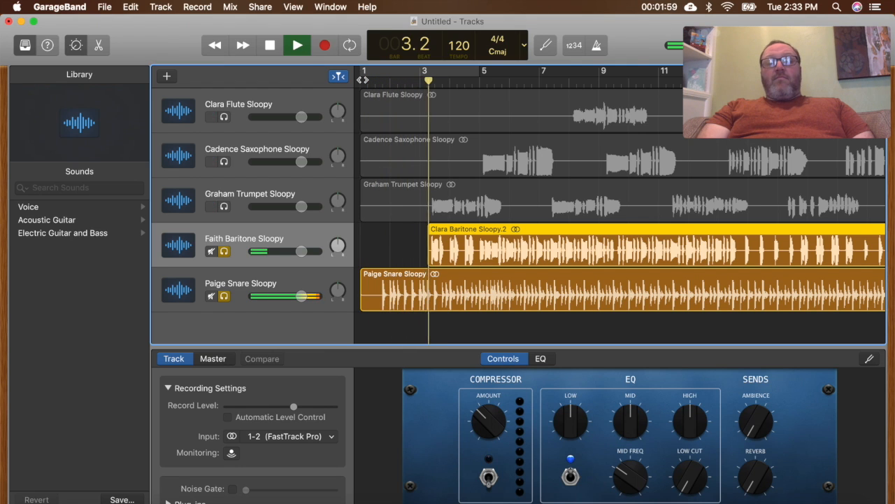
key("space")
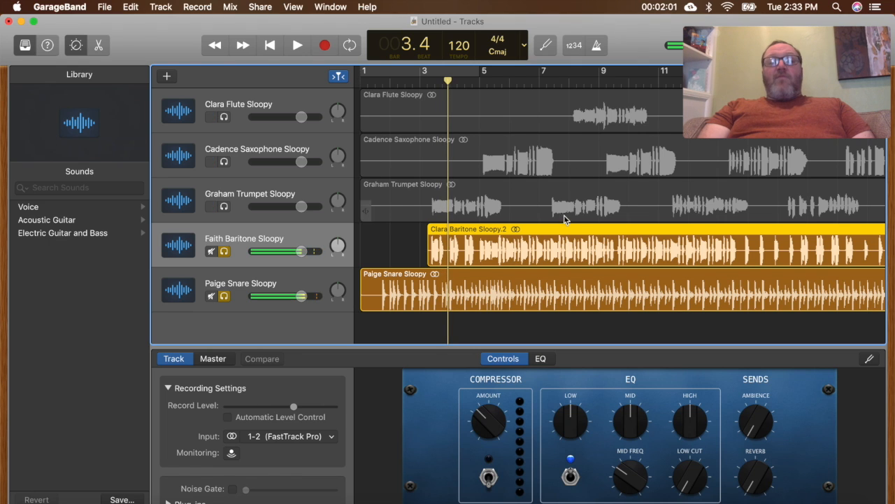
- Move the baritone region about half a beat later and replay from the beginning to check it against the snare
left_click_drag(538, 232, 545, 228)
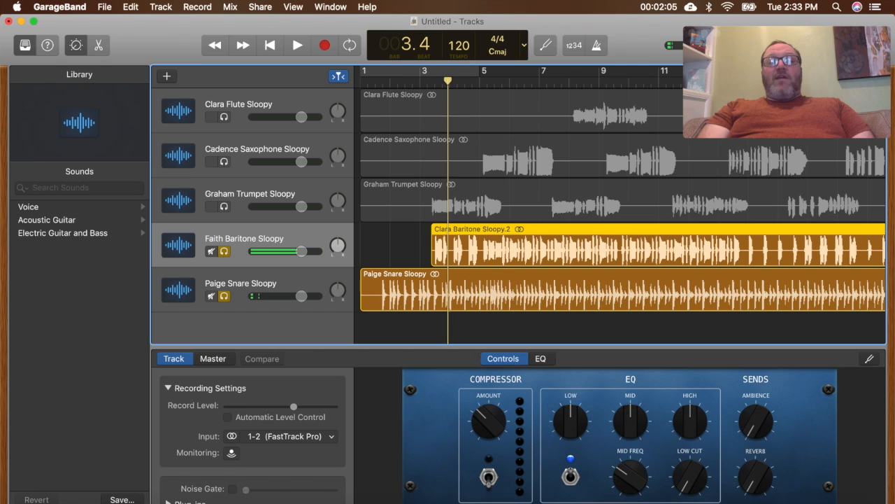
left_click(359, 81)
key("space")
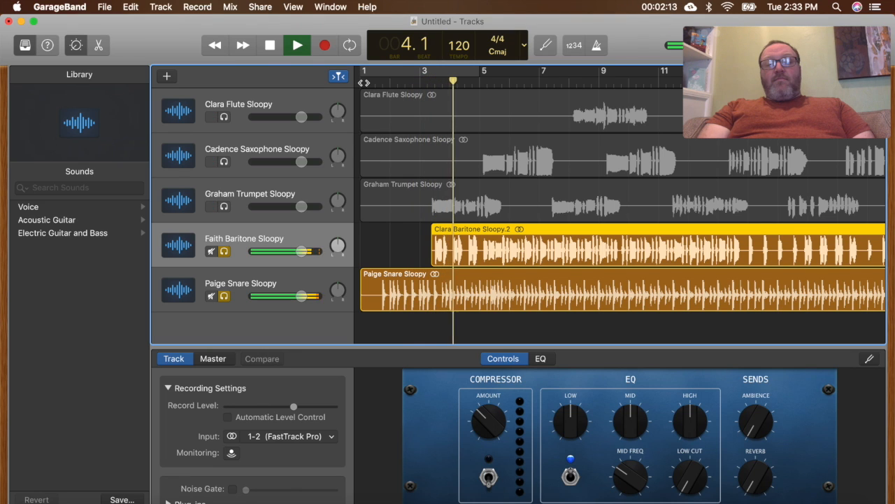
key("space")
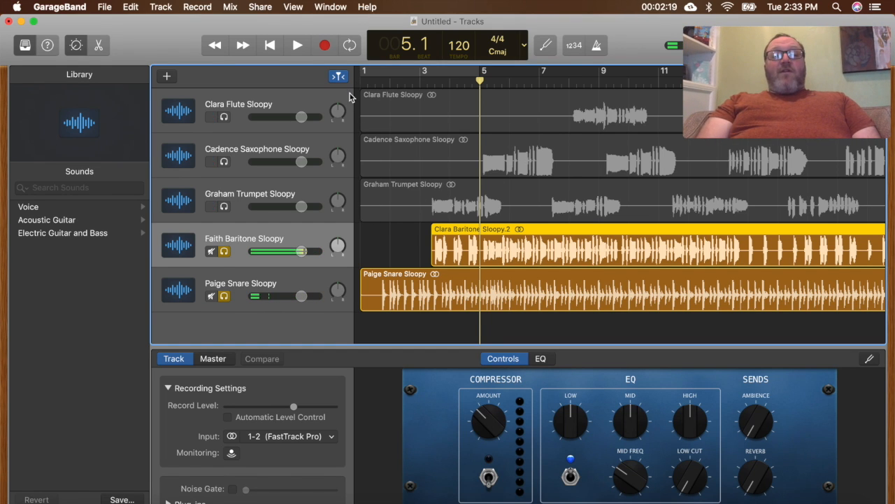
- Turn off solo on the baritone and snare tracks, and move the trumpet region later to line its first note up with the saxophone's
left_click(224, 251)
left_click(224, 296)
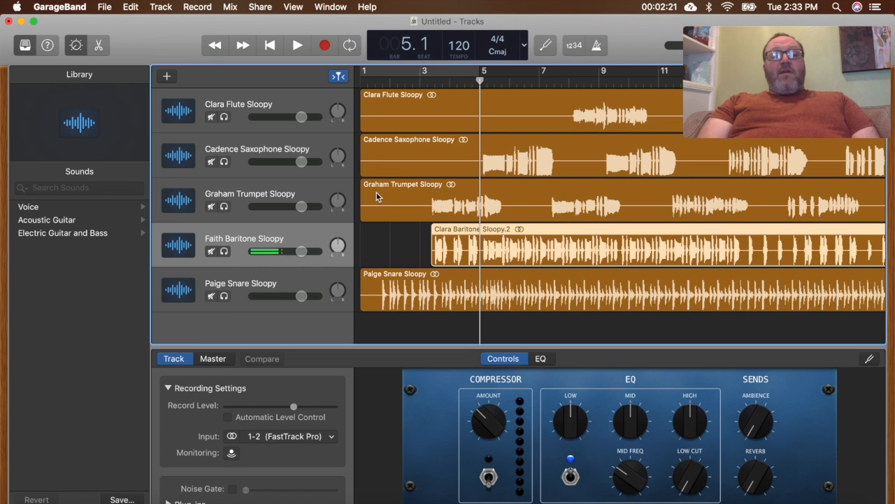
left_click_drag(407, 193, 462, 202)
left_click(431, 154)
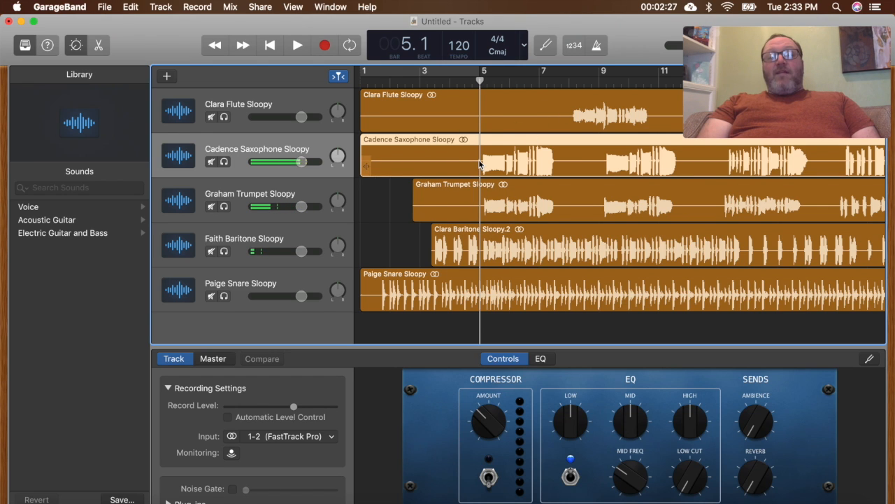
- Move the saxophone and trumpet regions later so their first notes line up with the flute's entry
left_click(581, 120)
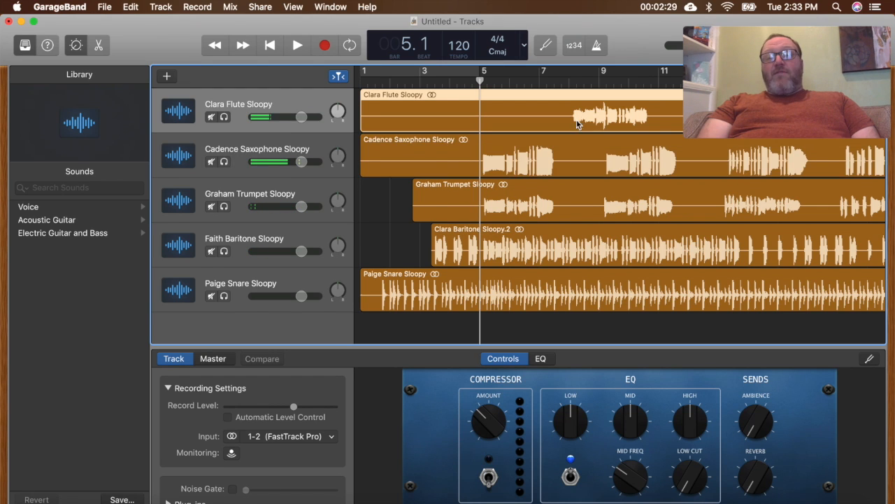
left_click_drag(441, 155, 533, 158)
left_click_drag(478, 207, 561, 206)
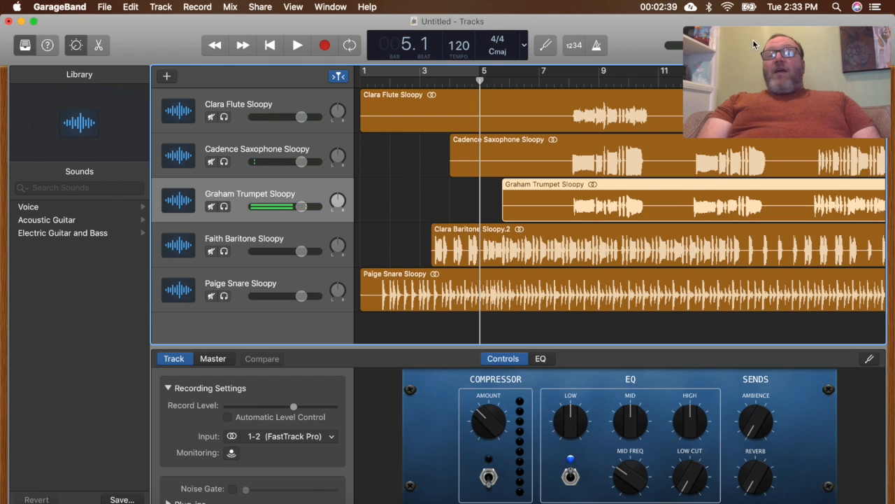
left_click_drag(763, 34, 763, 125)
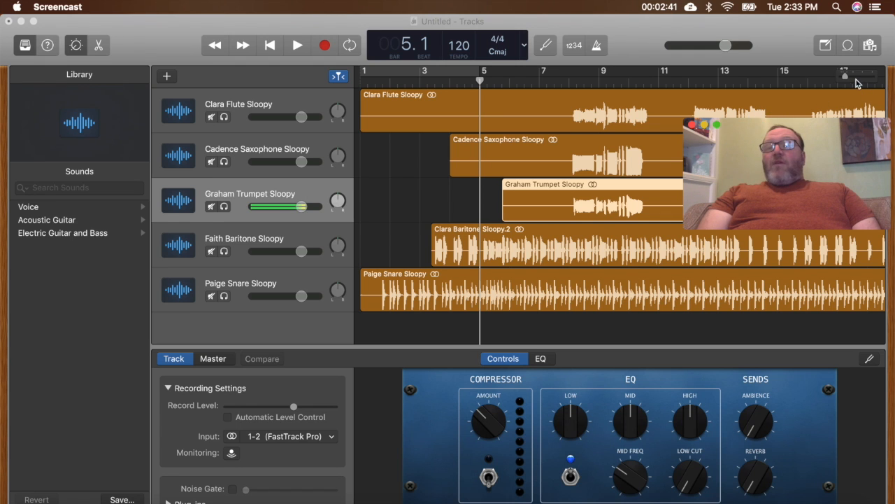
left_click_drag(846, 77, 847, 74)
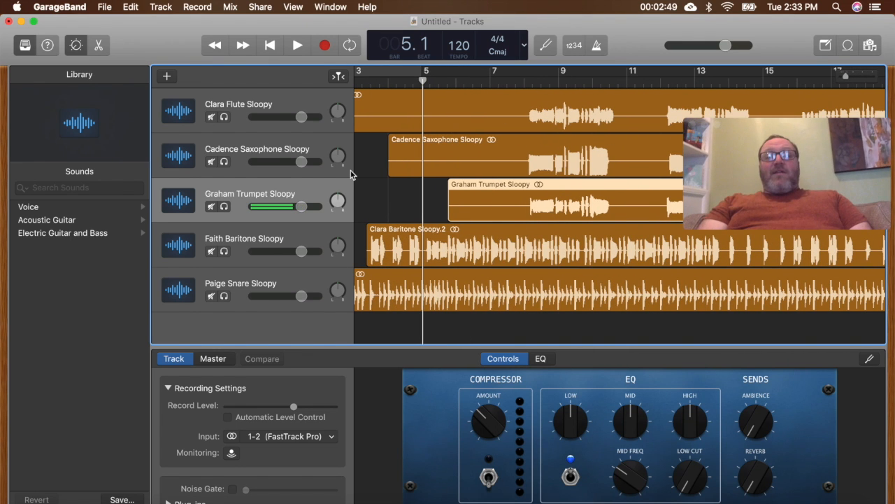
scroll(352, 175, "left", 5)
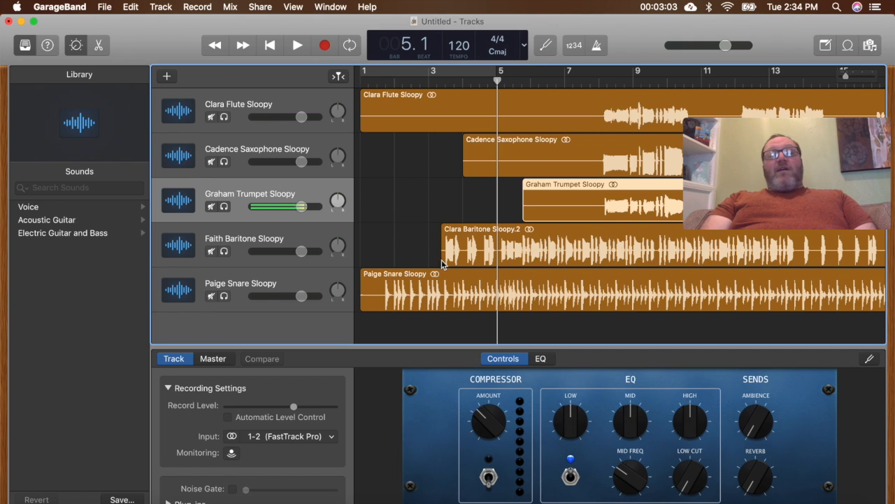
scroll(443, 264, "right", 5)
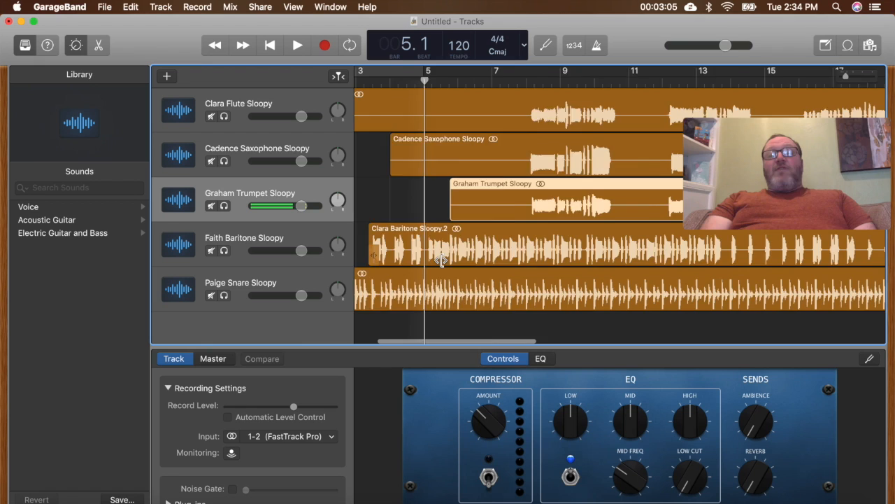
scroll(442, 260, "left", 5)
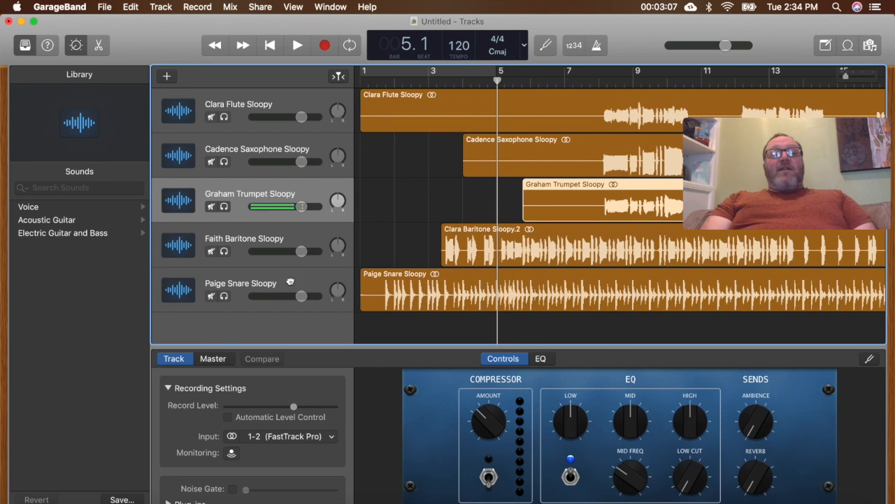
- Reorder the tracks so the baritone sits directly below the flute, above the saxophone and trumpet
left_click(290, 281)
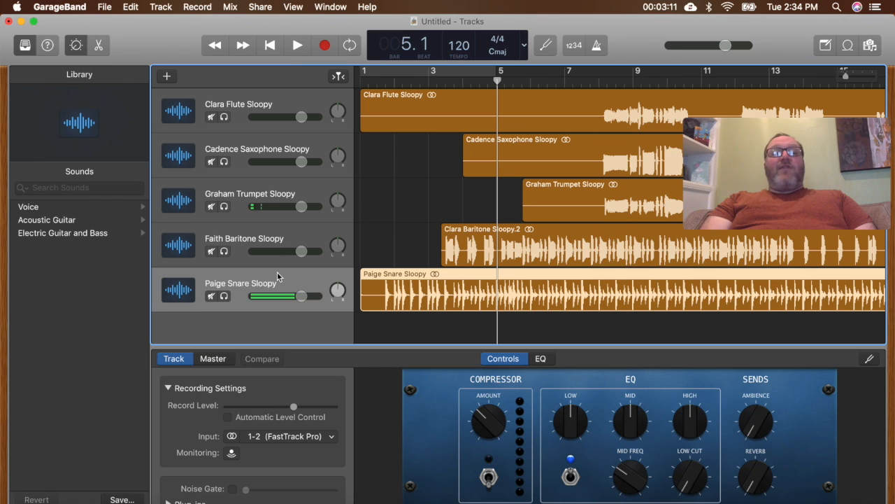
left_click(238, 245)
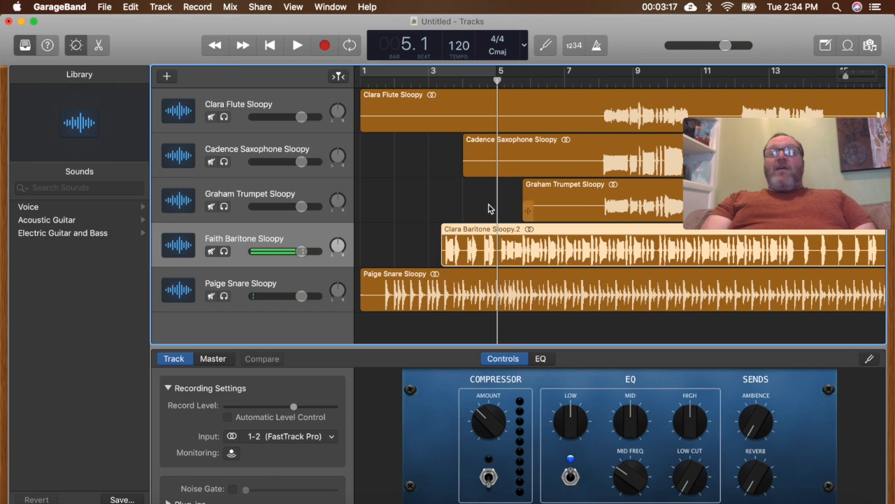
left_click(234, 210)
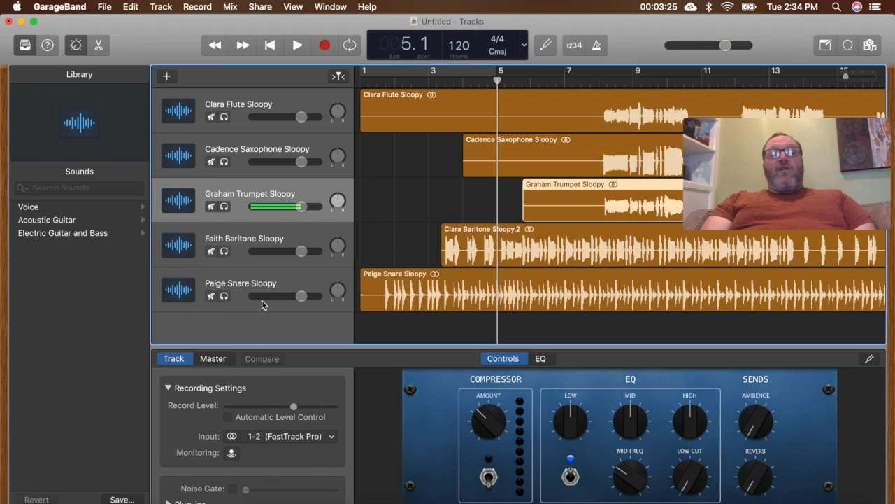
left_click_drag(246, 256, 245, 193)
left_click_drag(242, 162, 243, 234)
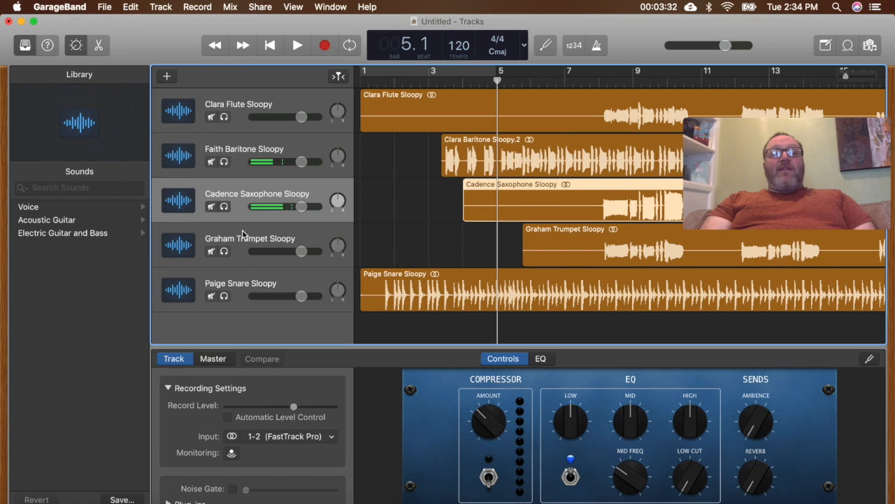
- Rename the baritone track as "someting else"
double_click(230, 150)
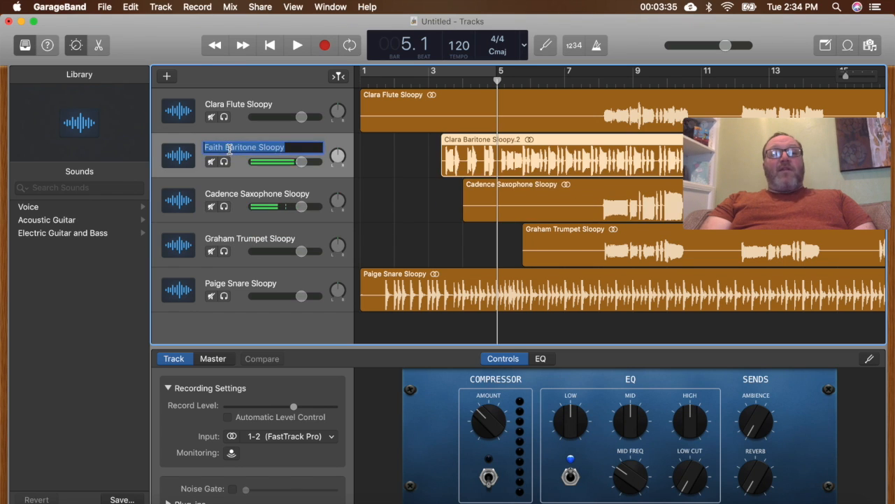
type("some")
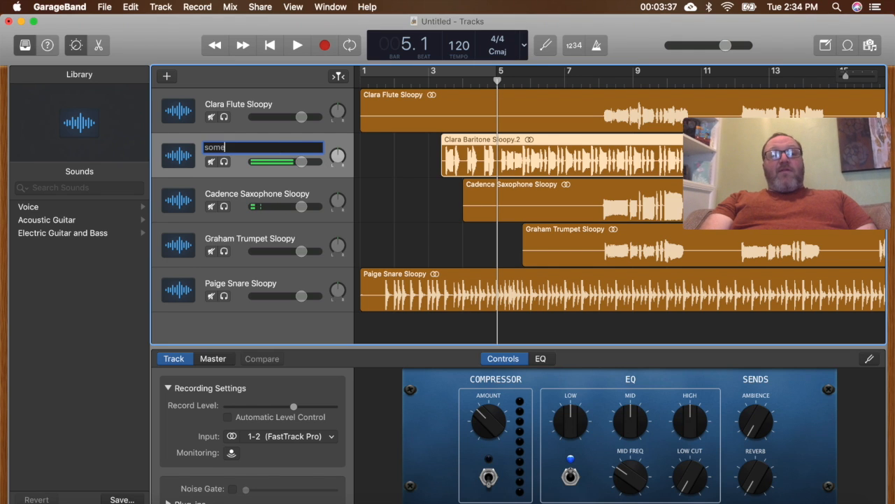
type("ting else")
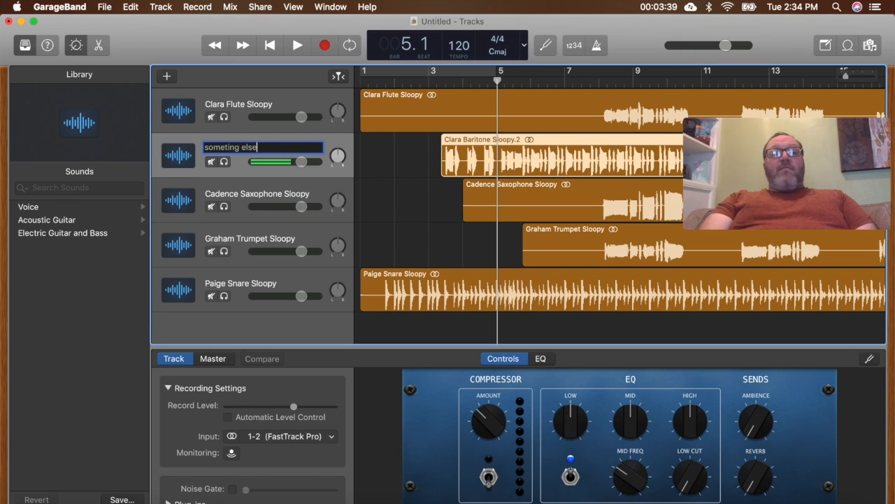
key("Return")
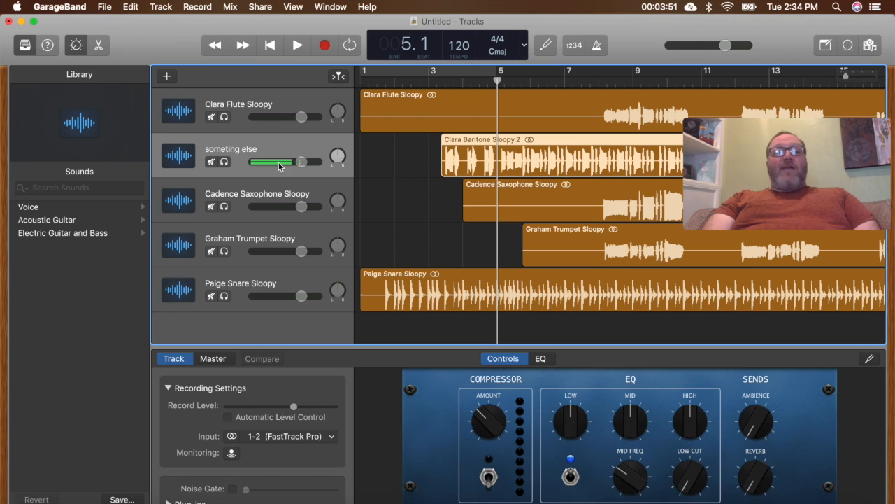
- Add a new track with duplicate settings directly below the trumpet track
left_click(318, 237)
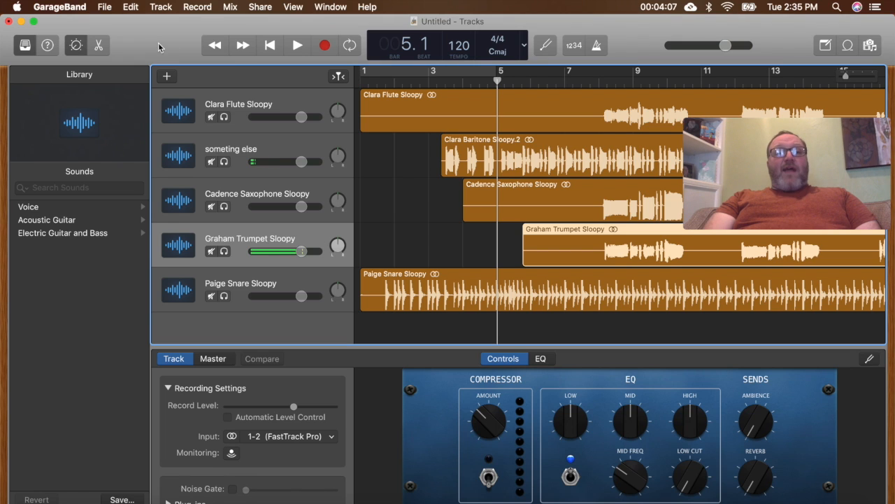
left_click(132, 7)
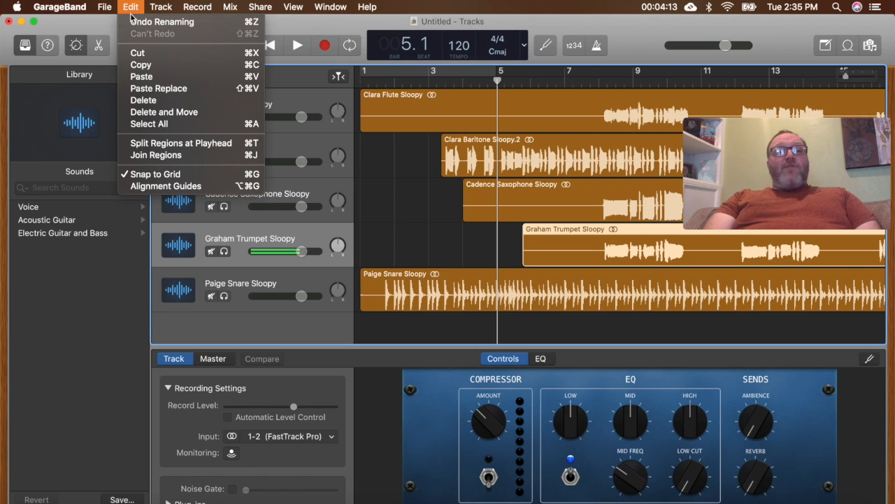
mouse_move(155, 6)
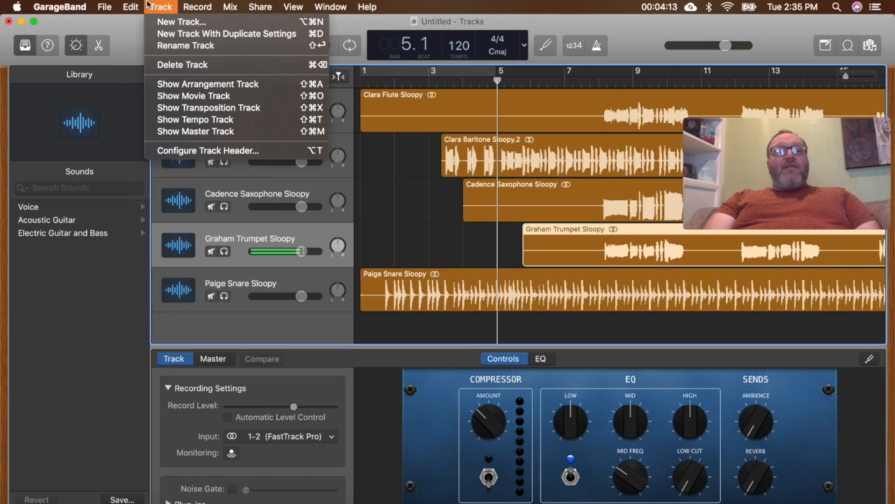
left_click(166, 35)
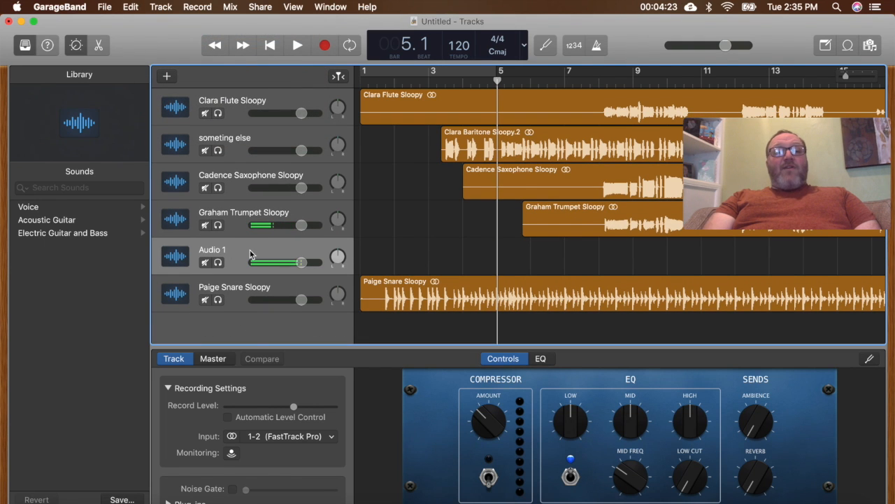
left_click(235, 218)
left_click(215, 253)
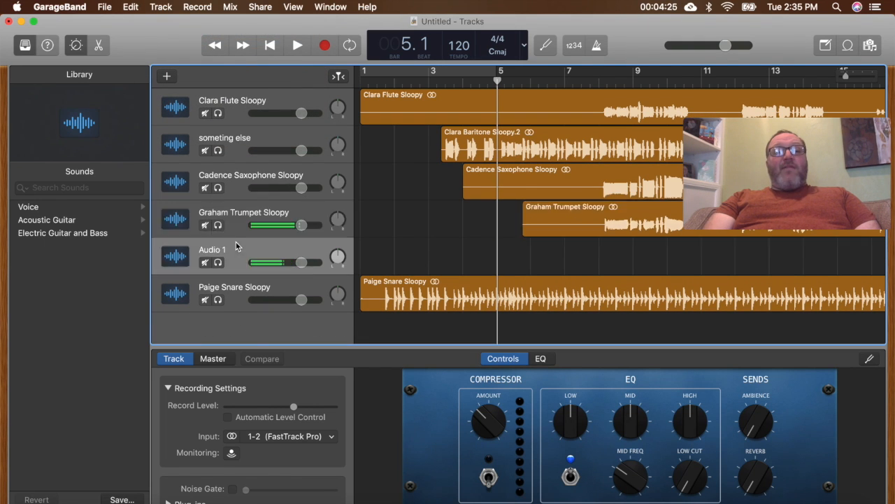
double_click(216, 253)
key("Return")
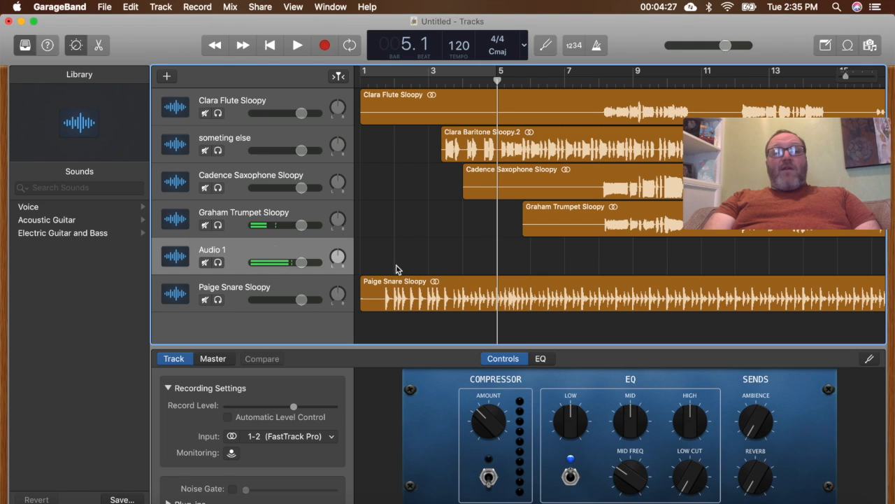
- Copy the trumpet region and paste it into the empty Audio 1 track at bar 5, beat 4, aligned with the original's start
left_click(585, 229)
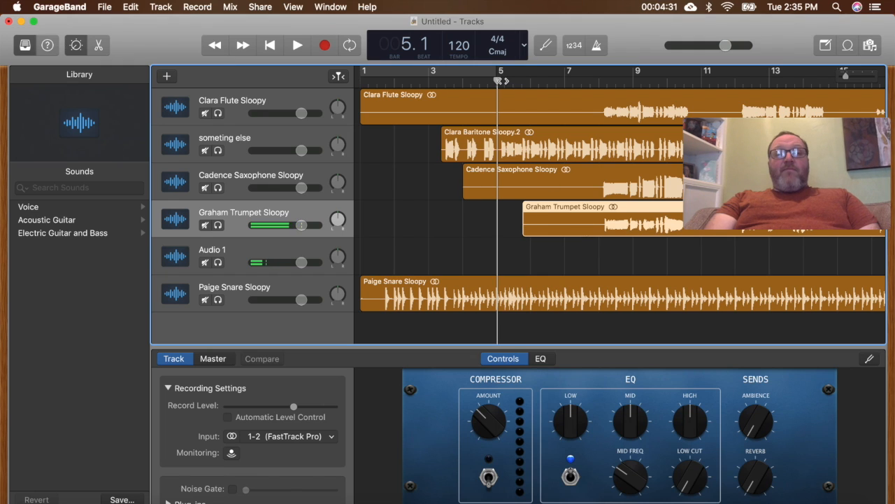
left_click_drag(498, 80, 522, 80)
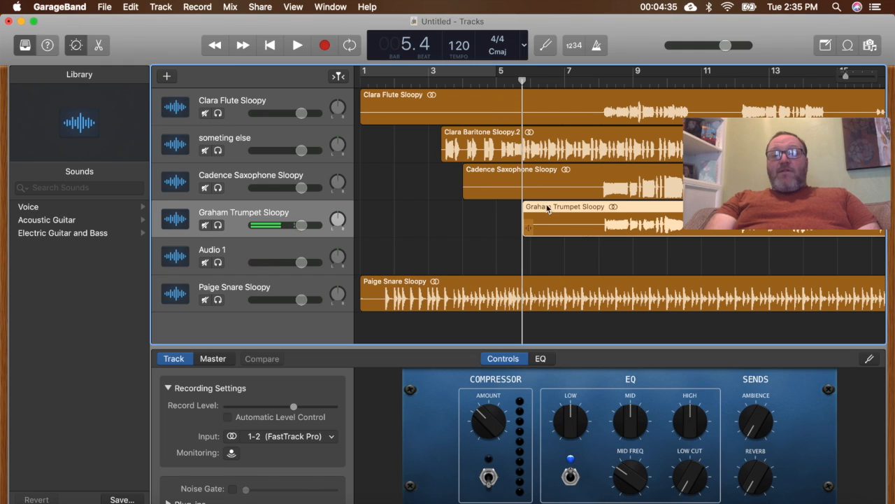
left_click(315, 256)
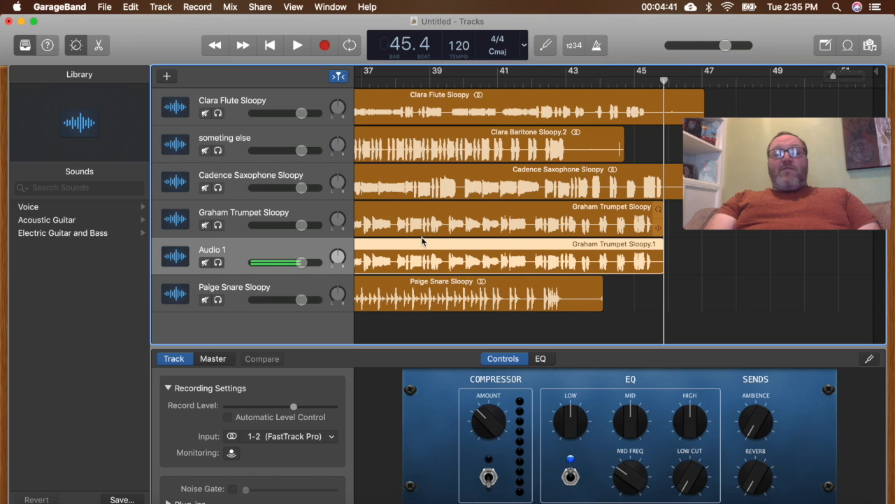
scroll(421, 240, "left", 10)
scroll(421, 237, "left", 5)
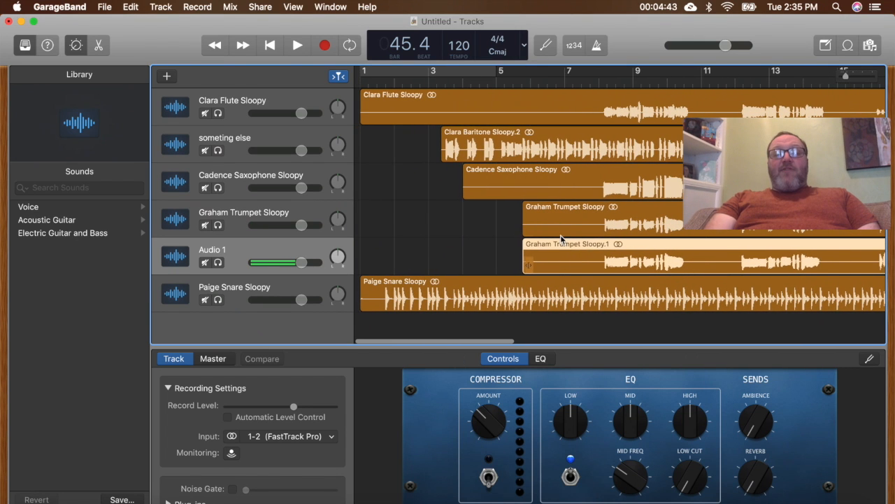